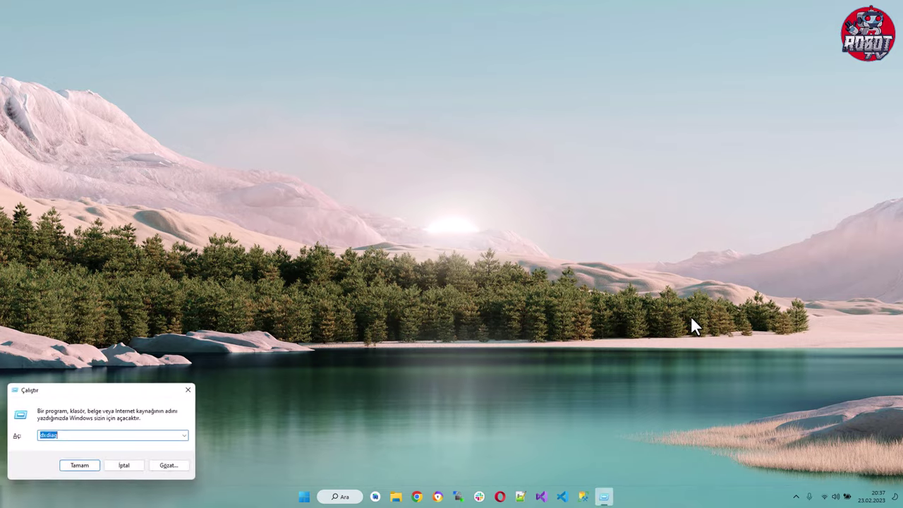
Run dxdiag and view the details of both display devices in the DirectX Diagnostic Tool.
{"action": "type", "text": "dxdiag"}
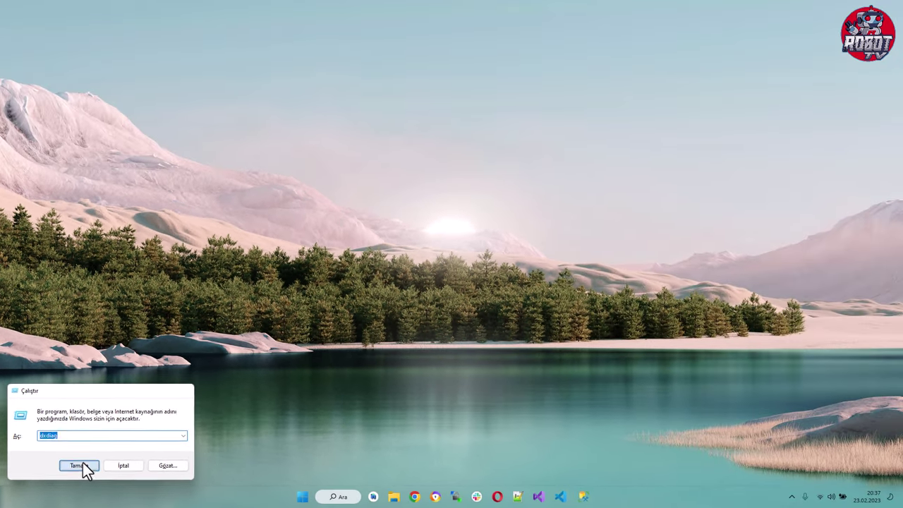
{"action": "left_click", "coordinate": [127, 441]}
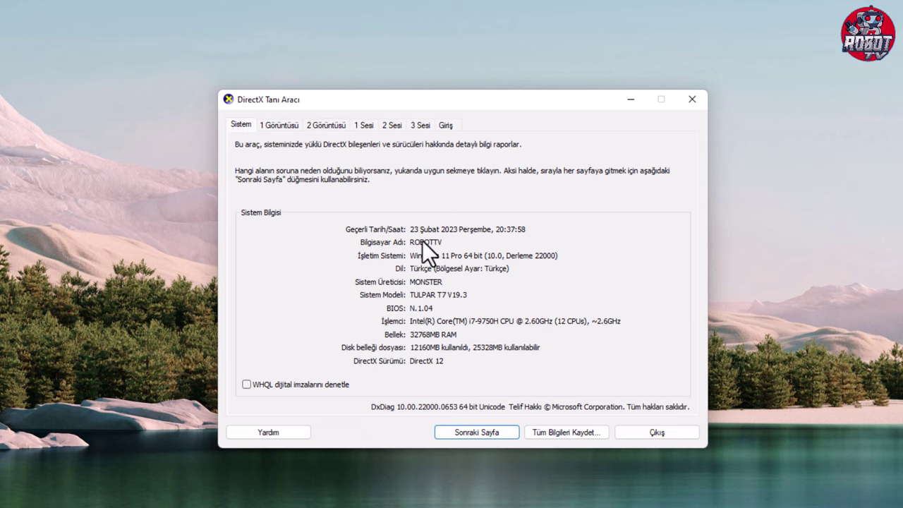
{"action": "left_click", "coordinate": [282, 126]}
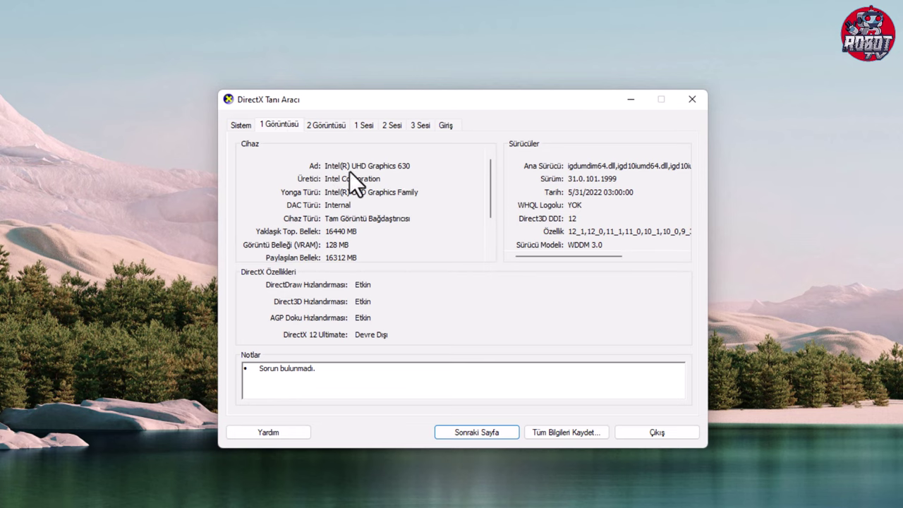
{"action": "left_click", "coordinate": [326, 127]}
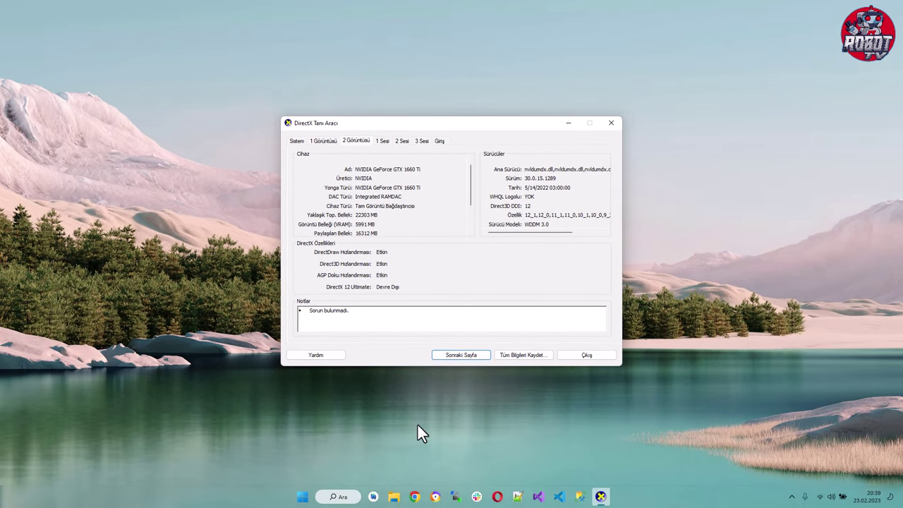
Switch to Chrome, search Google for "nvidia drivers" and open NVIDIA's Download Drivers page.
{"action": "left_click", "coordinate": [415, 497]}
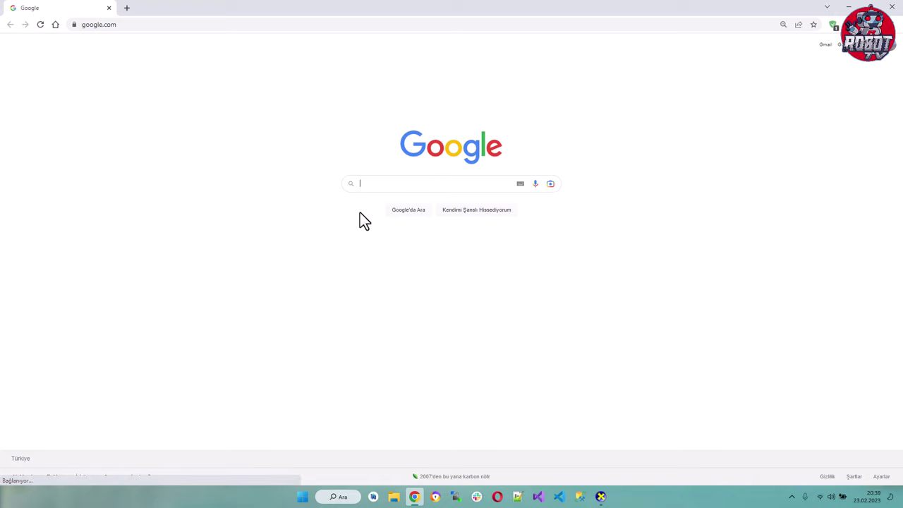
{"action": "type", "text": "n"}
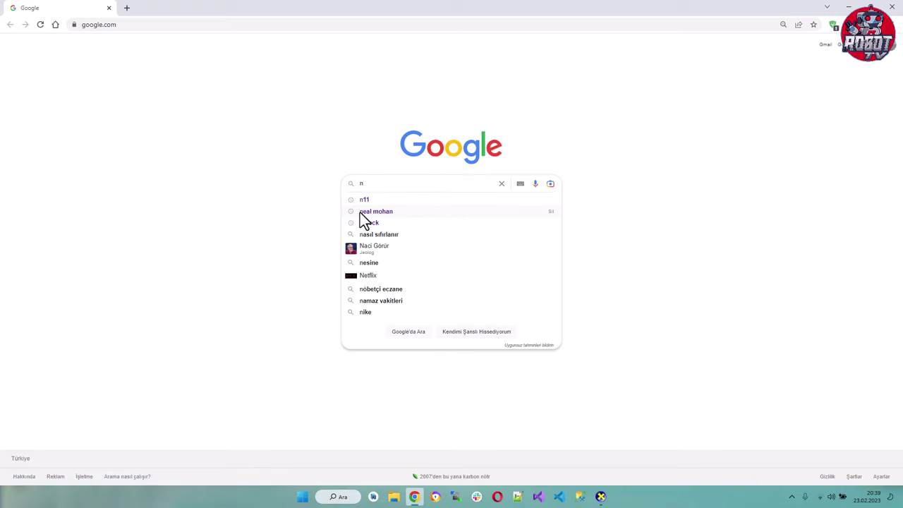
{"action": "type", "text": "v"}
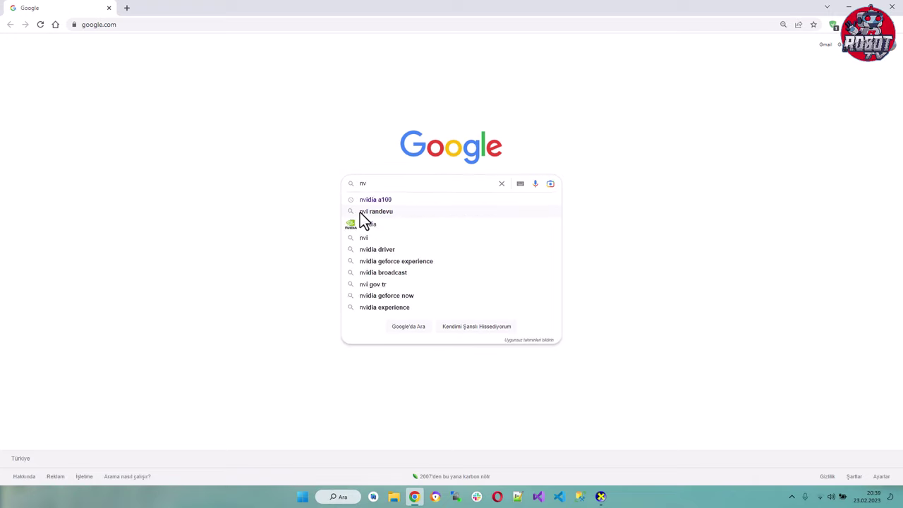
{"action": "type", "text": "idia drivers"}
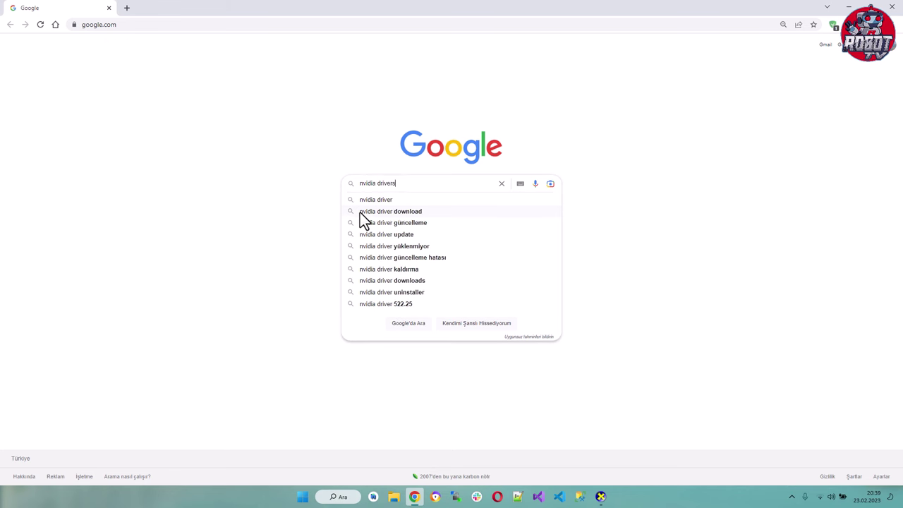
{"action": "key", "text": "Return"}
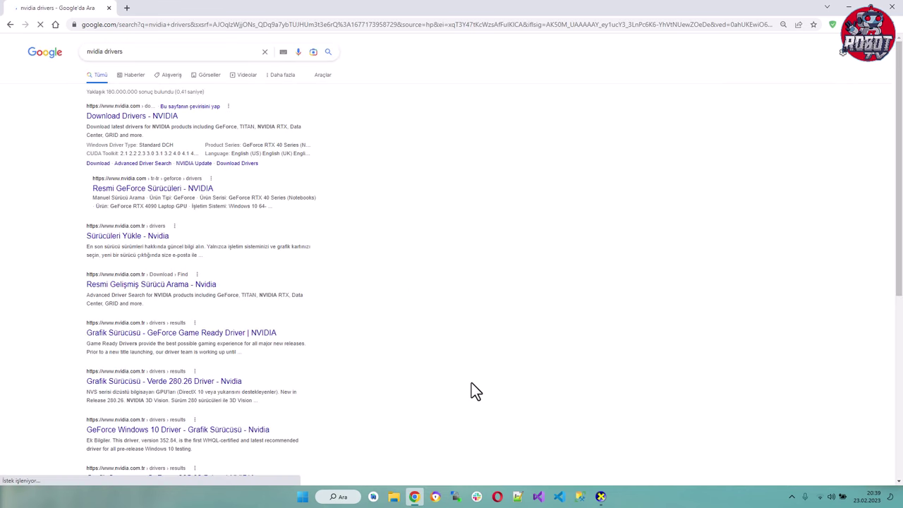
{"action": "left_click", "coordinate": [140, 125]}
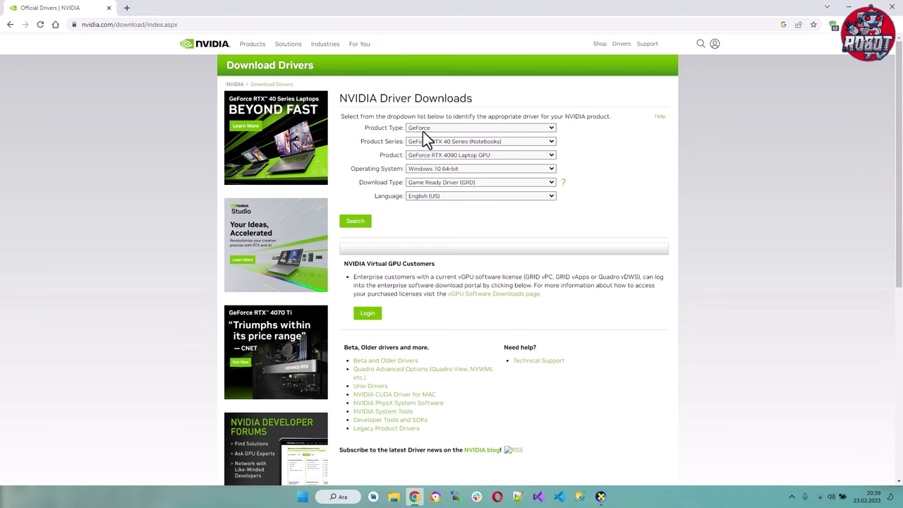
Set the product series to GeForce GTX 16 Series (Notebooks) and product to GeForce GTX 1660 Ti, checking the card name in the DirectX Diagnostic Tool.
{"action": "left_click", "coordinate": [601, 496]}
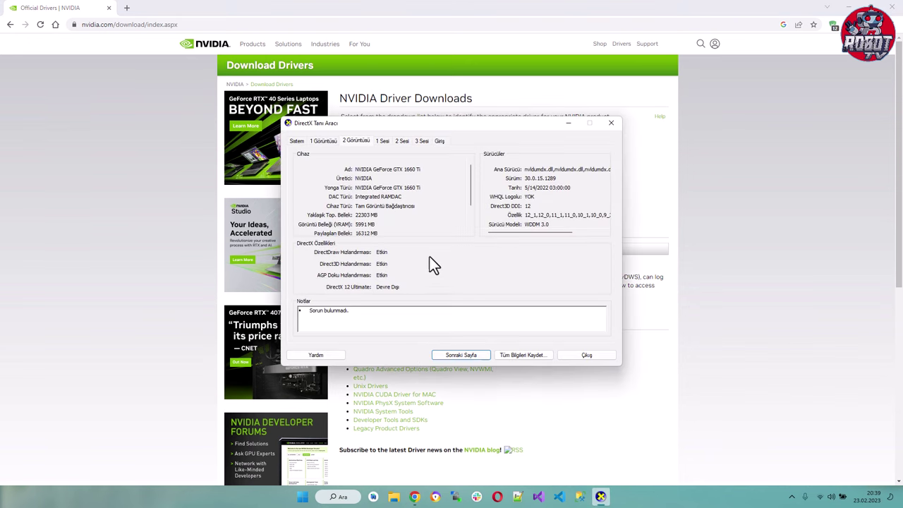
{"action": "left_click_drag", "start_coordinate": [450, 125], "coordinate": [465, 220]}
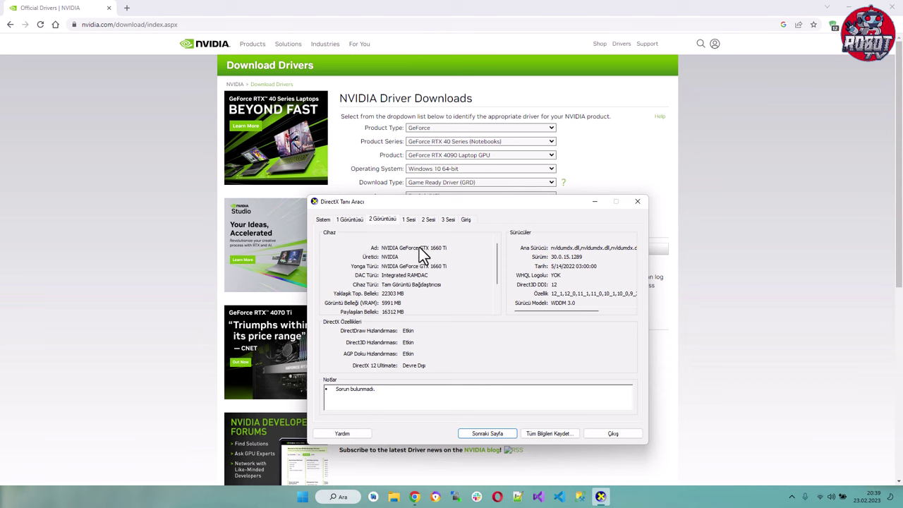
{"action": "left_click", "coordinate": [446, 141]}
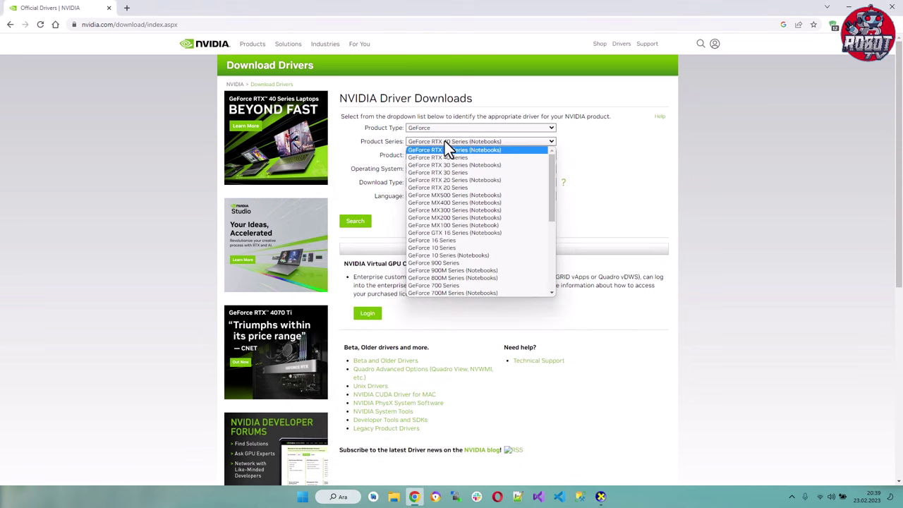
{"action": "left_click", "coordinate": [453, 233]}
{"action": "left_click", "coordinate": [601, 496]}
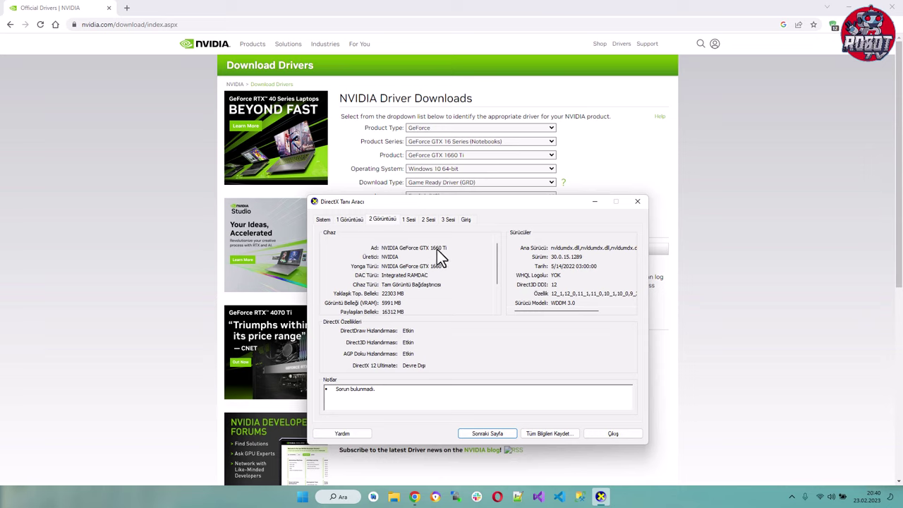
{"action": "left_click", "coordinate": [458, 159]}
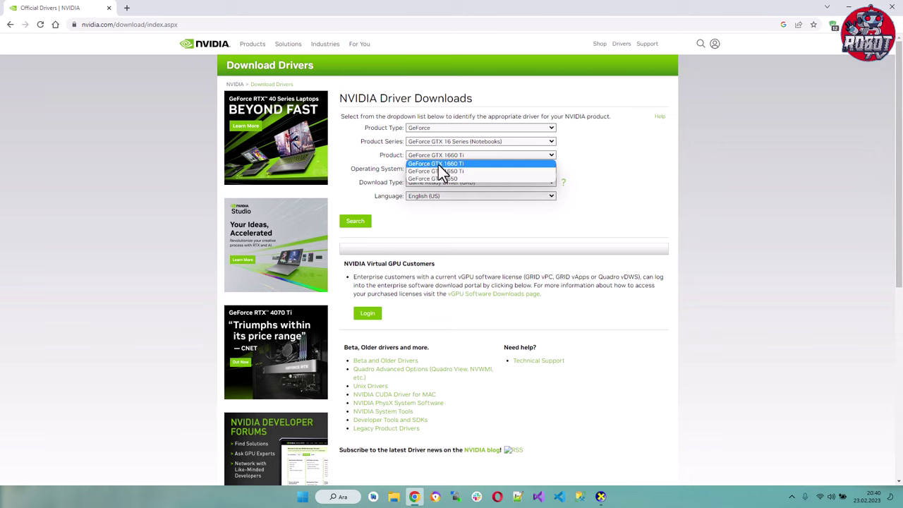
{"action": "left_click", "coordinate": [466, 165]}
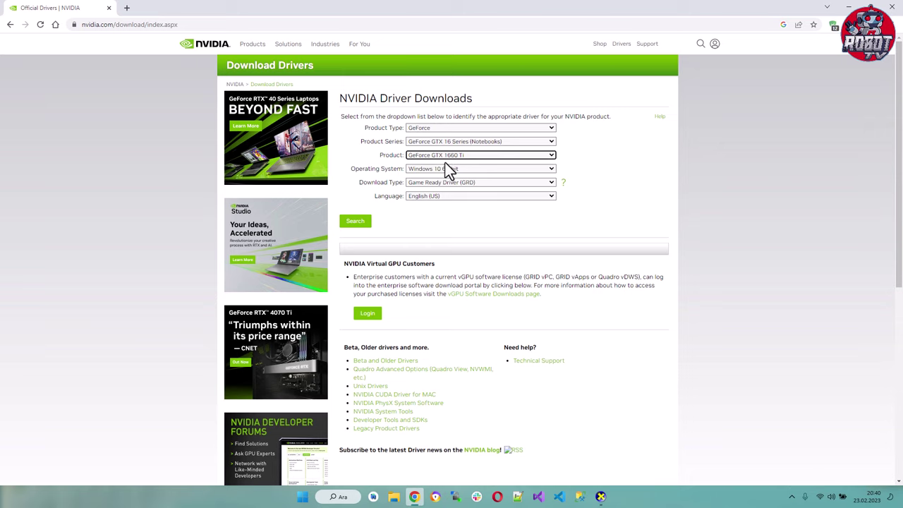
Set the driver's operating system to Windows 11 and check the installed Windows version in the properties of Bu bilgisayar.
{"action": "left_click", "coordinate": [433, 171]}
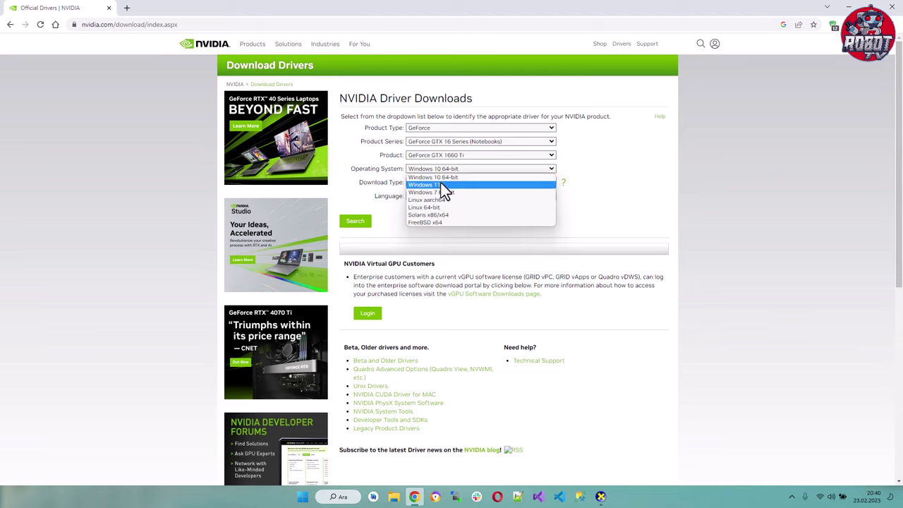
{"action": "left_click", "coordinate": [441, 185]}
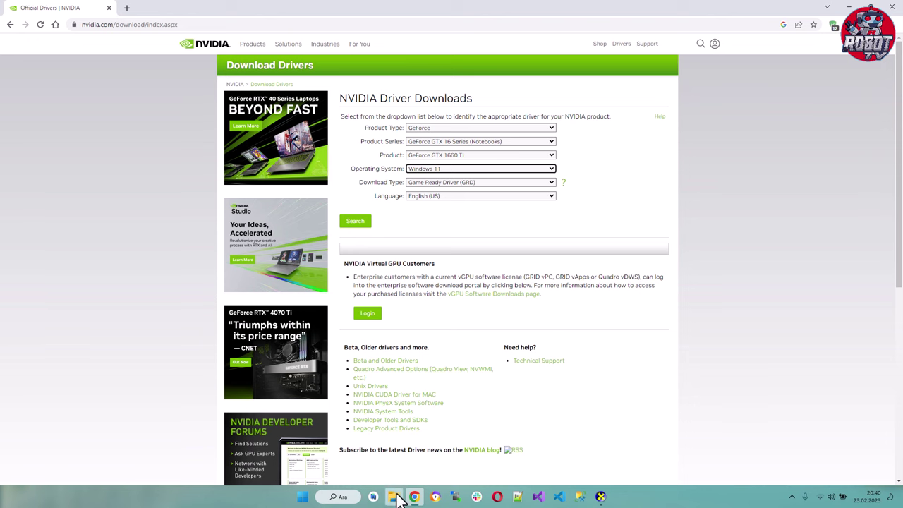
{"action": "left_click", "coordinate": [461, 497]}
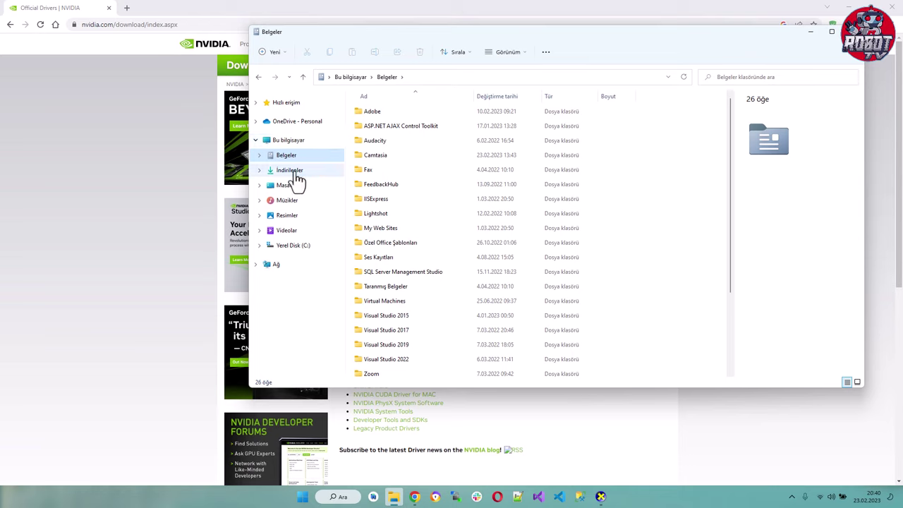
{"action": "right_click", "coordinate": [296, 152]}
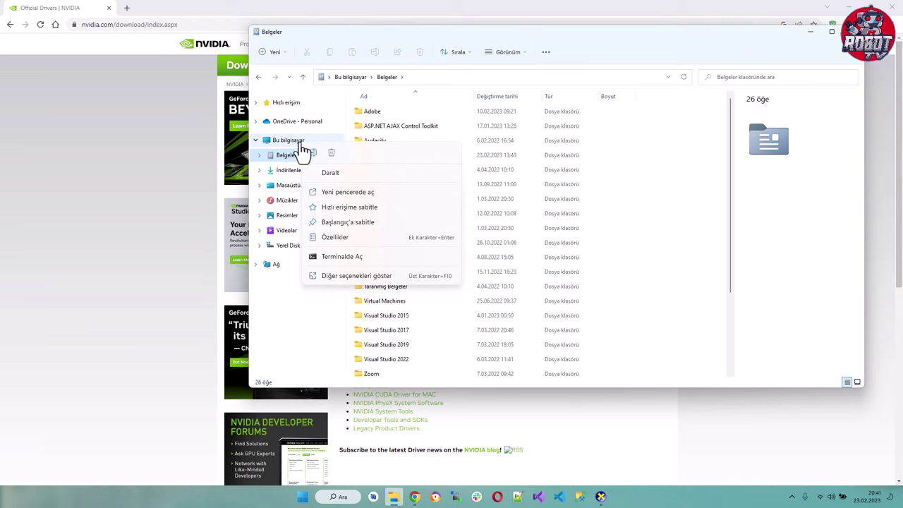
{"action": "left_click", "coordinate": [334, 237]}
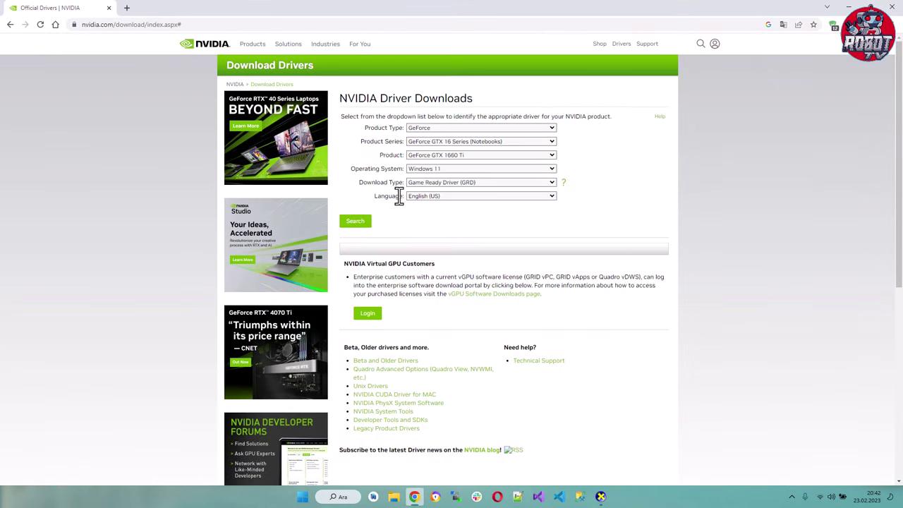
Set the driver language to Turkish and search for the matching driver.
{"action": "left_click", "coordinate": [434, 197]}
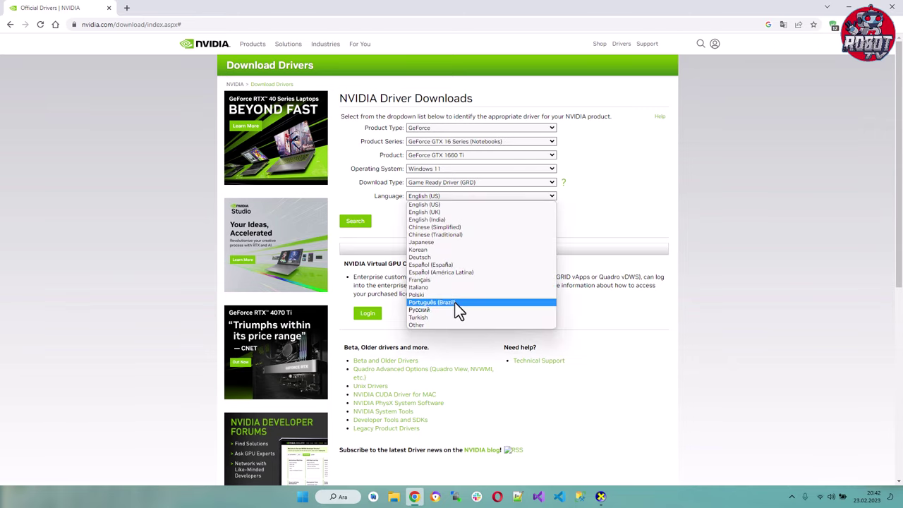
{"action": "left_click", "coordinate": [424, 316]}
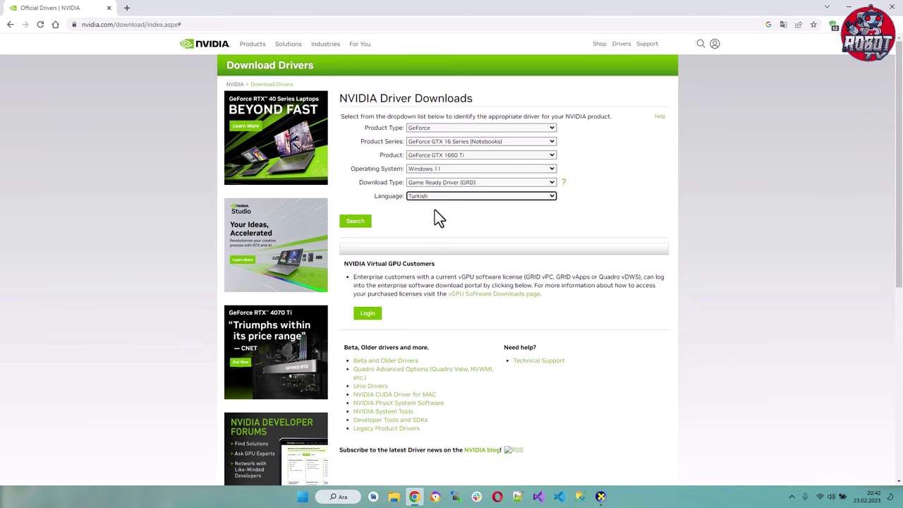
{"action": "left_click", "coordinate": [356, 223]}
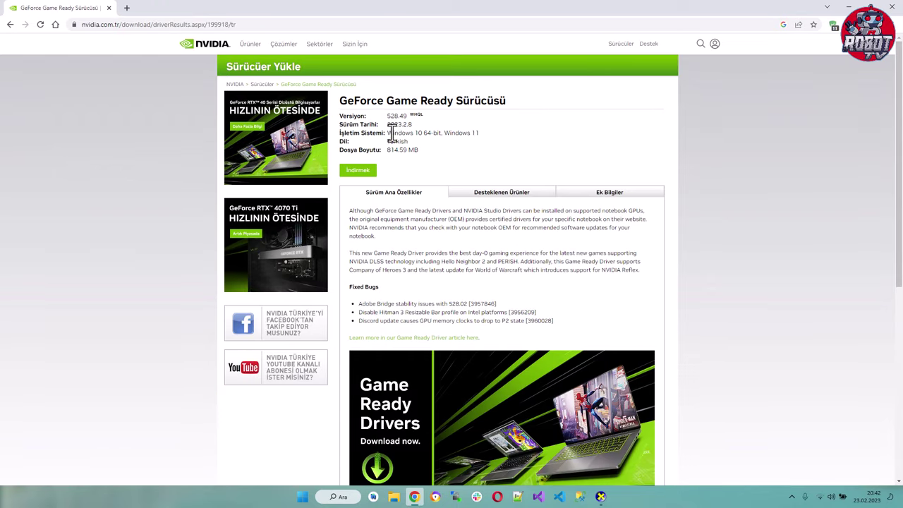
Check the driver's supported systems and file size, then download the 528.49 installer into the Yeni klasör folder on the desktop.
{"action": "left_click_drag", "start_coordinate": [387, 132], "coordinate": [482, 134]}
{"action": "left_click_drag", "start_coordinate": [387, 149], "coordinate": [398, 150]}
{"action": "left_click", "coordinate": [375, 150]}
{"action": "left_click", "coordinate": [355, 172]}
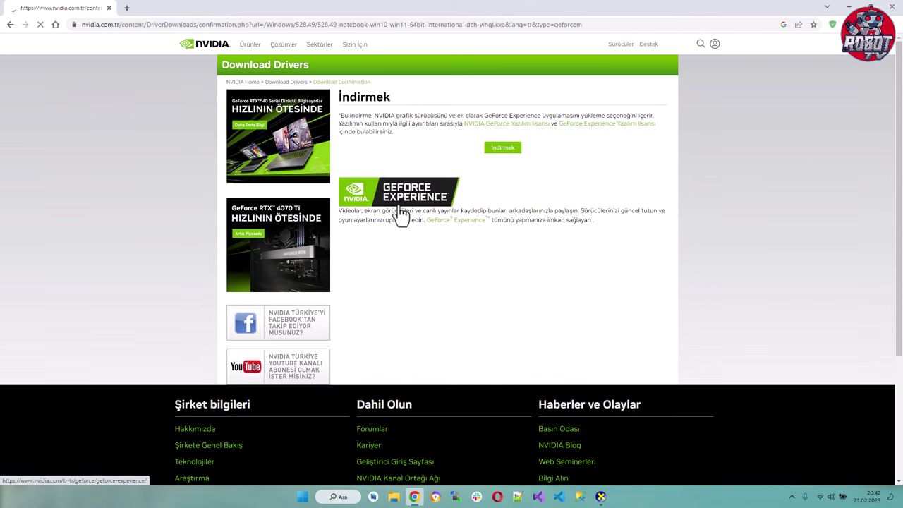
{"action": "left_click", "coordinate": [504, 150]}
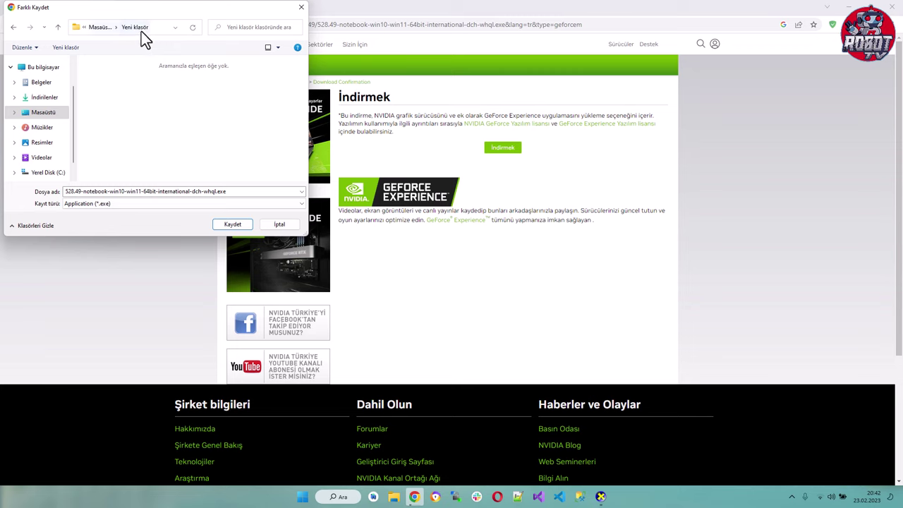
{"action": "left_click", "coordinate": [228, 220]}
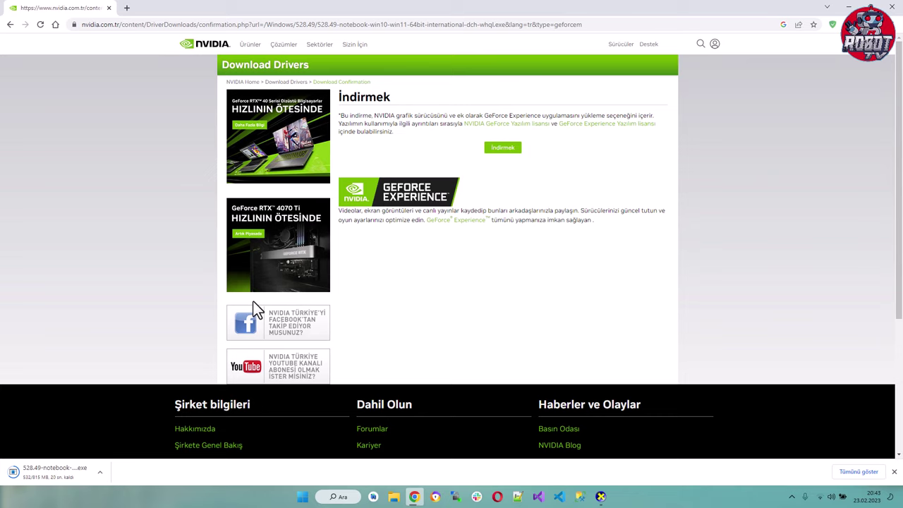
Launch the downloaded driver installer, close the browser and DirectX Diagnostic Tool, and extract the driver files to the default path.
{"action": "left_click", "coordinate": [54, 474]}
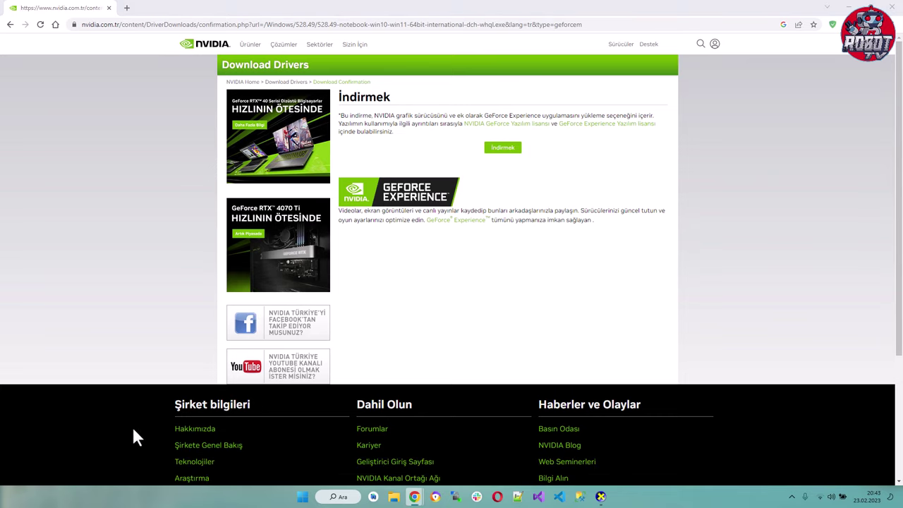
{"action": "left_click", "coordinate": [894, 7]}
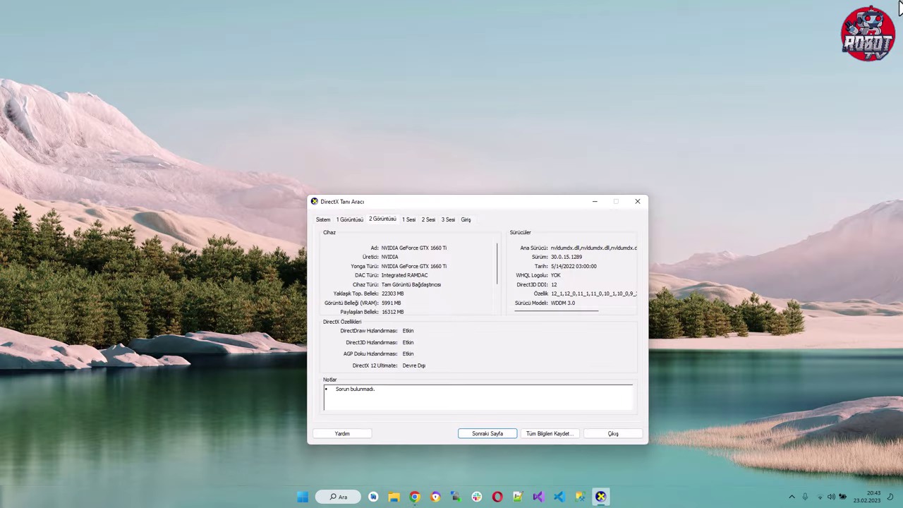
{"action": "left_click", "coordinate": [639, 205]}
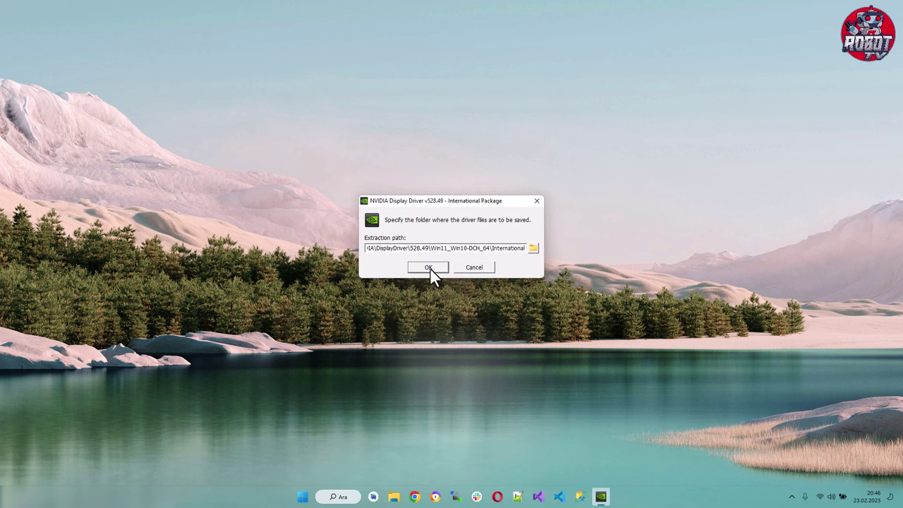
{"action": "left_click", "coordinate": [428, 267]}
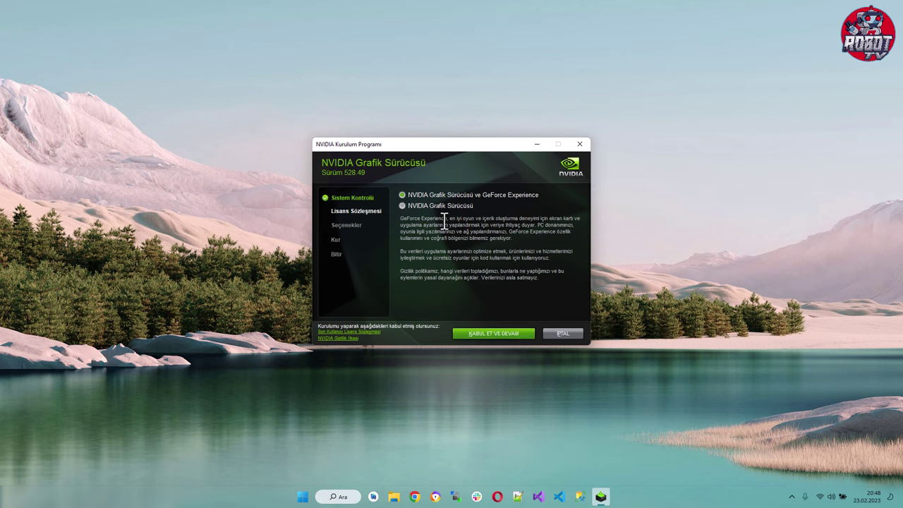
Install only the NVIDIA graphics driver, without GeForce Experience, using the Hızlı (Tavsiye edilir) option, and close the installer.
{"action": "left_click", "coordinate": [404, 206]}
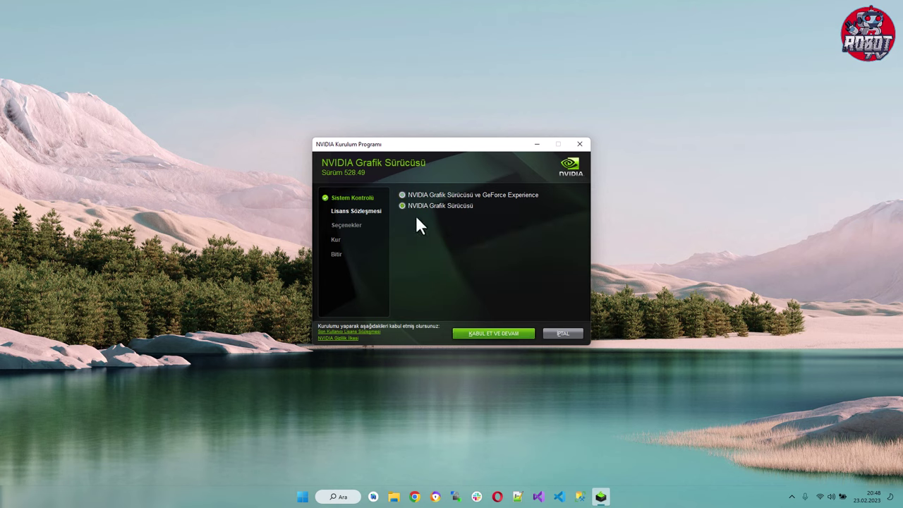
{"action": "left_click", "coordinate": [479, 335]}
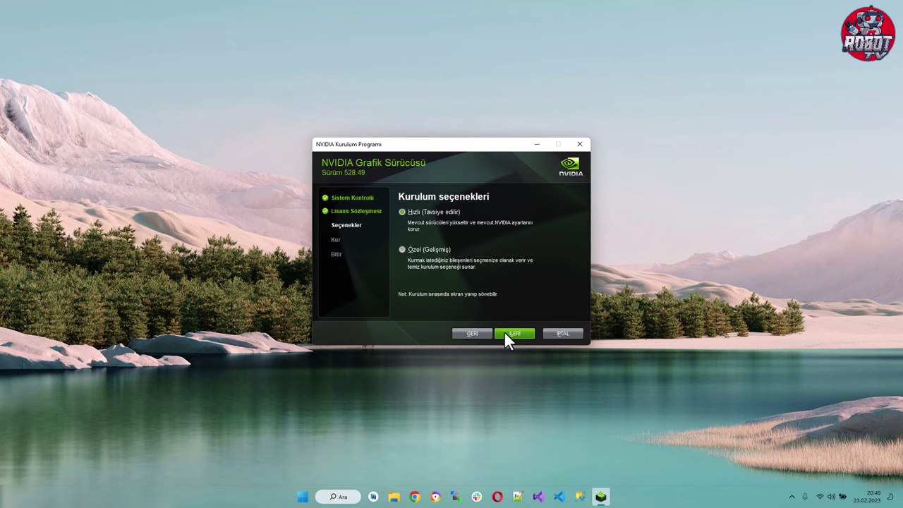
{"action": "left_click", "coordinate": [509, 331]}
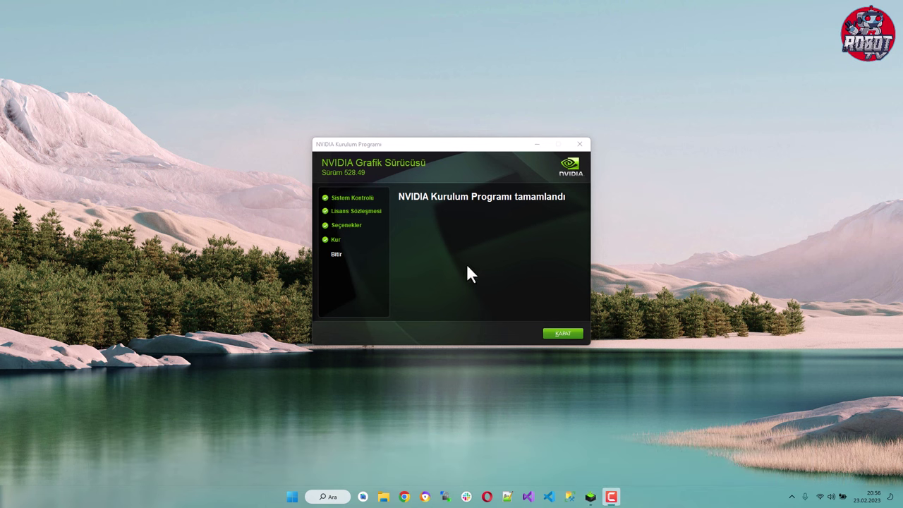
{"action": "left_click", "coordinate": [563, 333]}
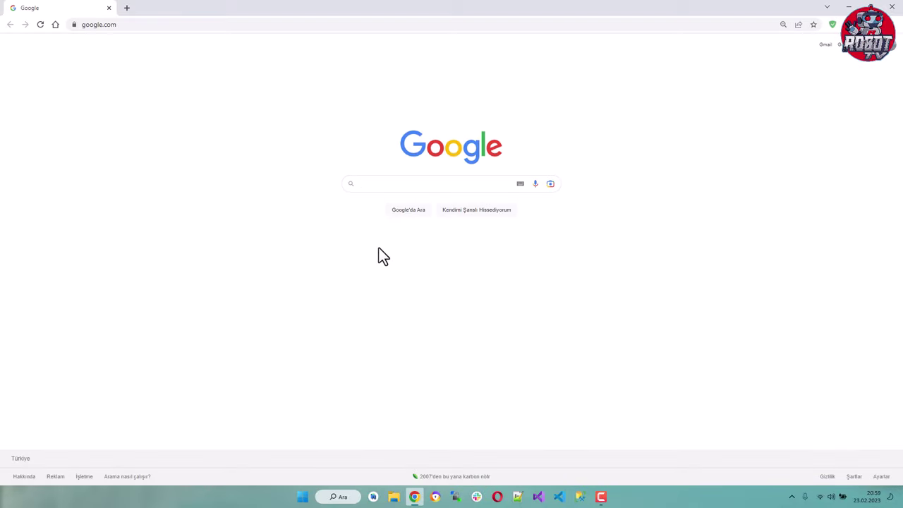
Search Google for "geforce experience" and open NVIDIA's official Turkish GeForce Experience page from the results.
{"action": "type", "text": "gef"}
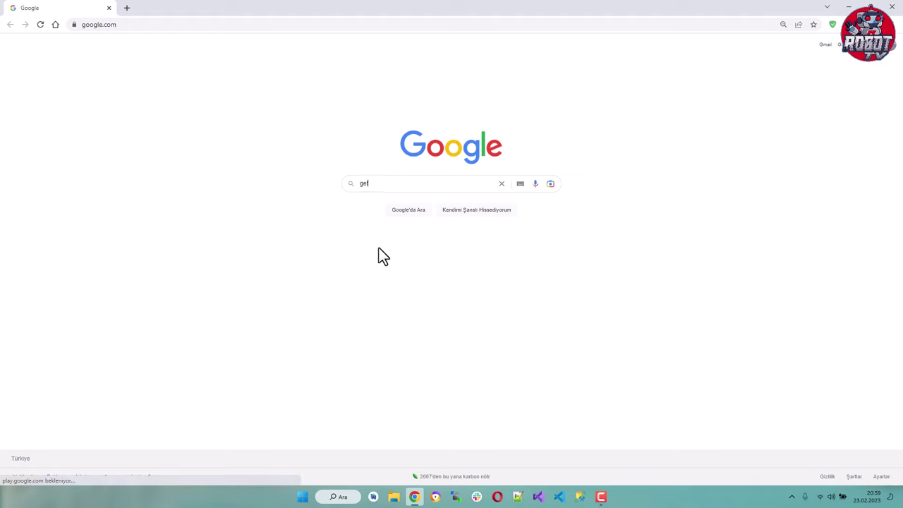
{"action": "type", "text": "orce experience"}
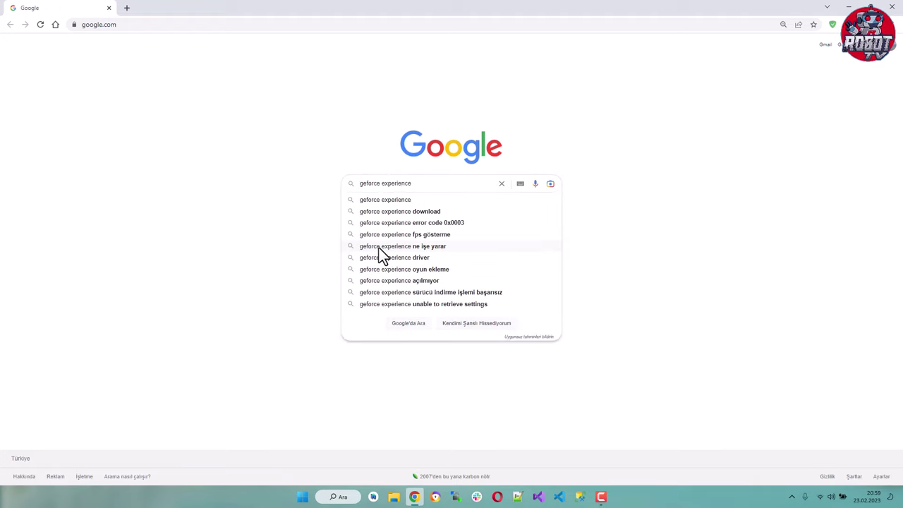
{"action": "key", "text": "Return"}
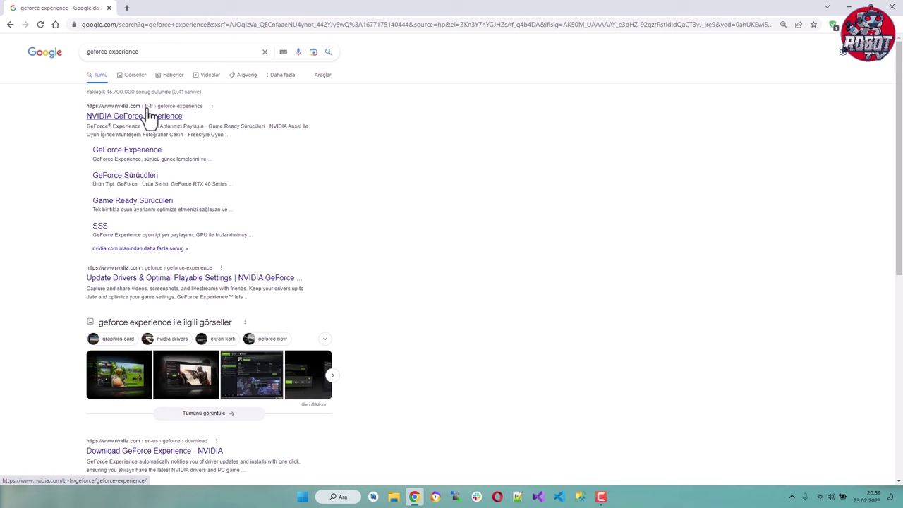
{"action": "left_click", "coordinate": [111, 118]}
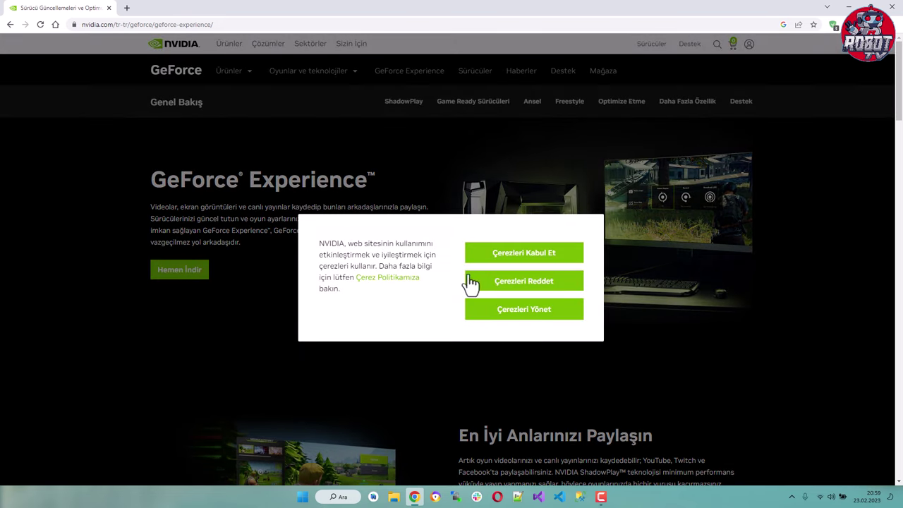
Accept the site's cookies and download GeForce_Experience_v3.27.0.112.exe into the Yeni klasör folder on the desktop.
{"action": "left_click", "coordinate": [555, 257]}
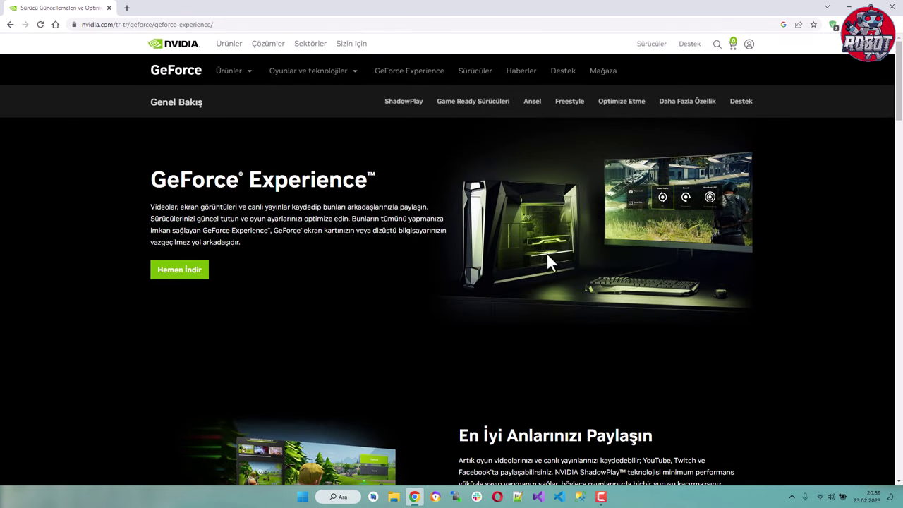
{"action": "left_click", "coordinate": [191, 275]}
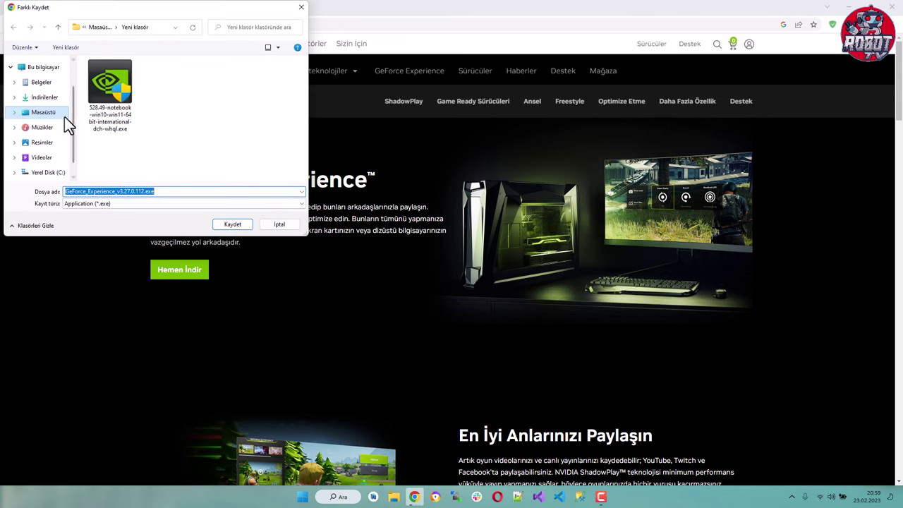
{"action": "left_click", "coordinate": [235, 226]}
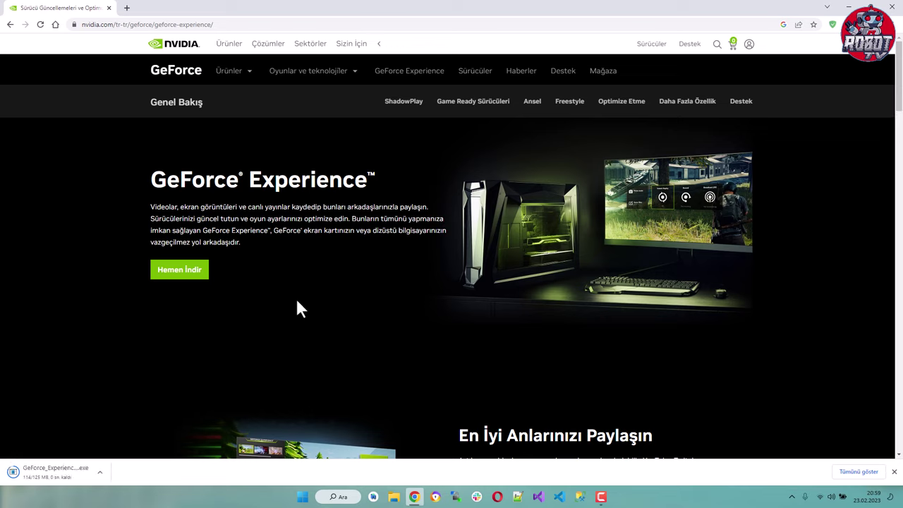
Launch the downloaded GeForce Experience installer, close the browser, and accept the terms to install version 3.27.0.112.
{"action": "left_click", "coordinate": [67, 474]}
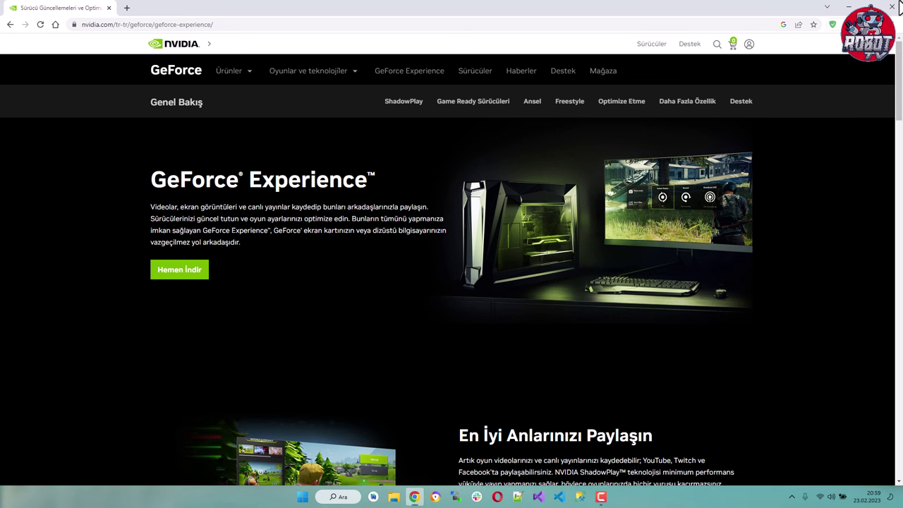
{"action": "left_click", "coordinate": [894, 8]}
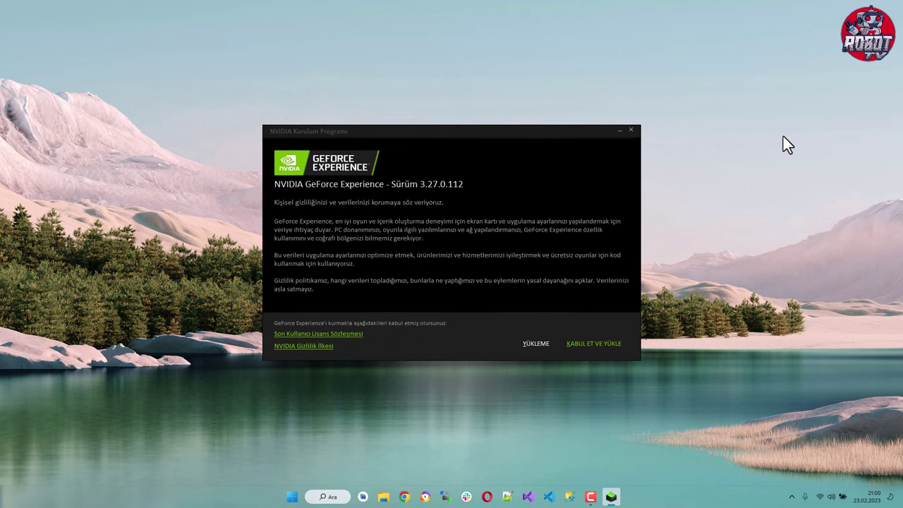
{"action": "left_click", "coordinate": [602, 343]}
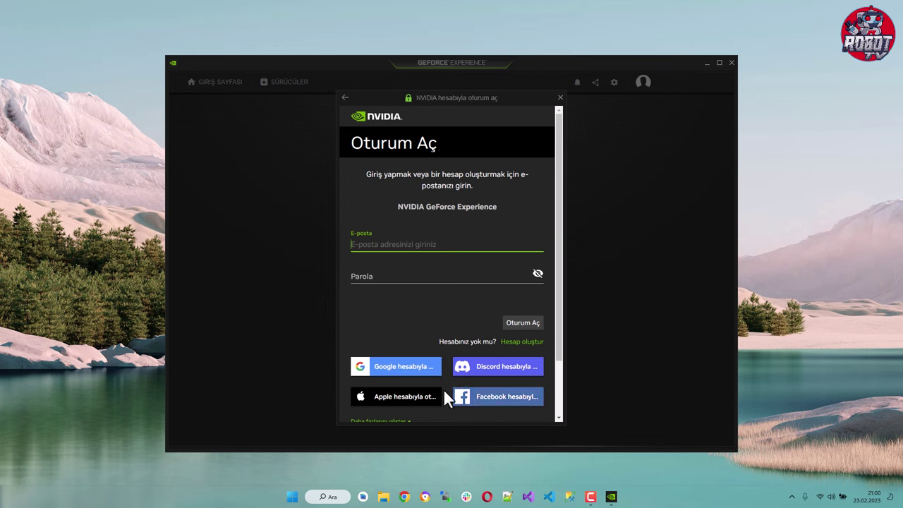
Sign in to GeForce Experience with a Google account, declining the extra authenticator security and skipping the introductory tour.
{"action": "left_click", "coordinate": [395, 376]}
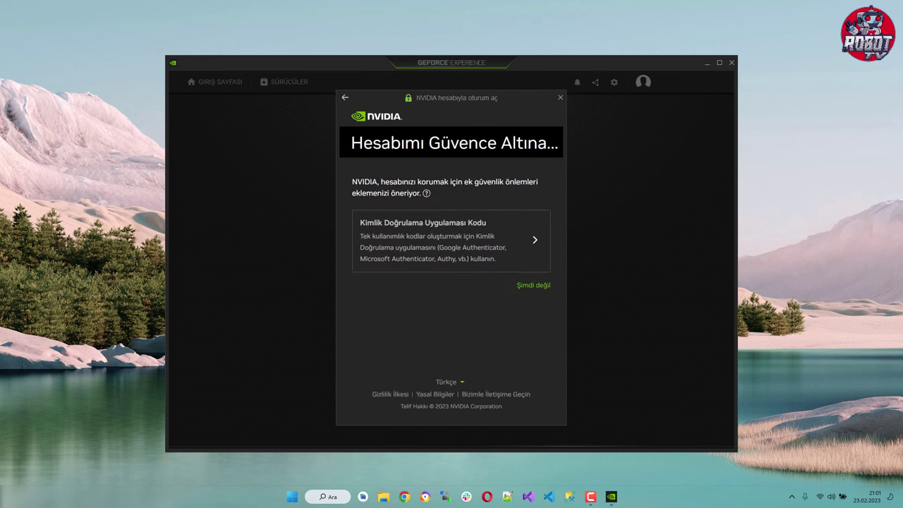
{"action": "left_click", "coordinate": [532, 286]}
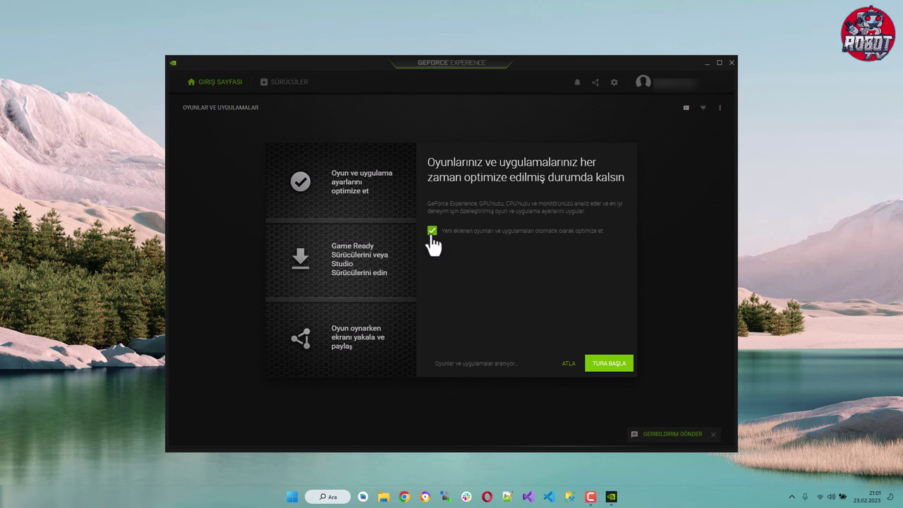
{"action": "left_click", "coordinate": [568, 363]}
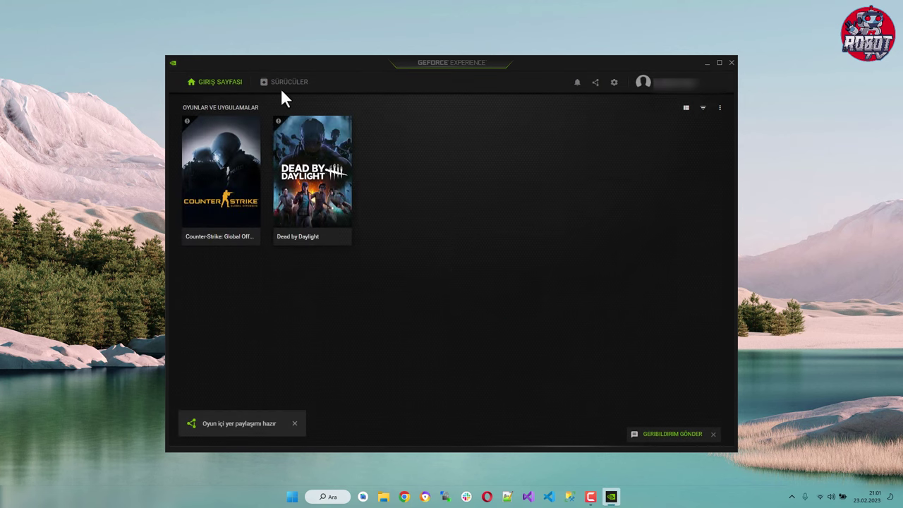
View the games list, go to the drivers page, dismiss the driver preferences tip and check for driver updates.
{"action": "left_click", "coordinate": [219, 91]}
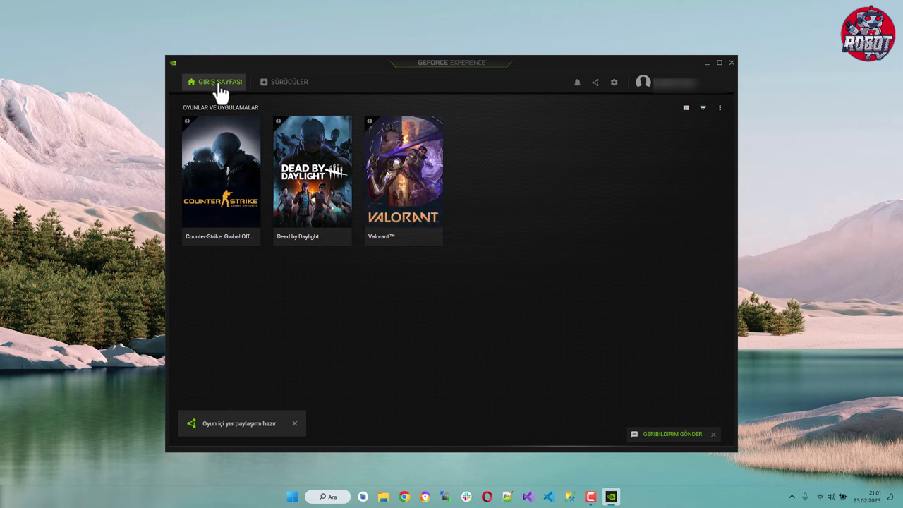
{"action": "left_click", "coordinate": [282, 90]}
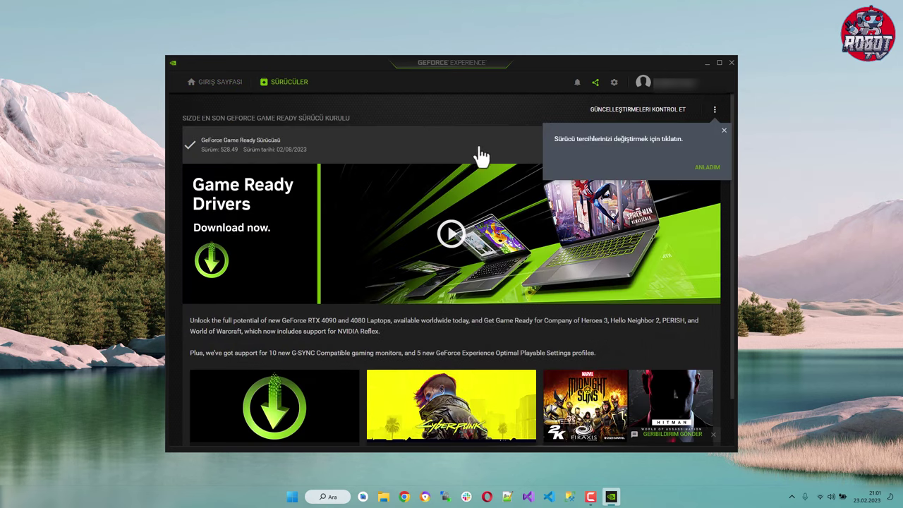
{"action": "left_click", "coordinate": [706, 170]}
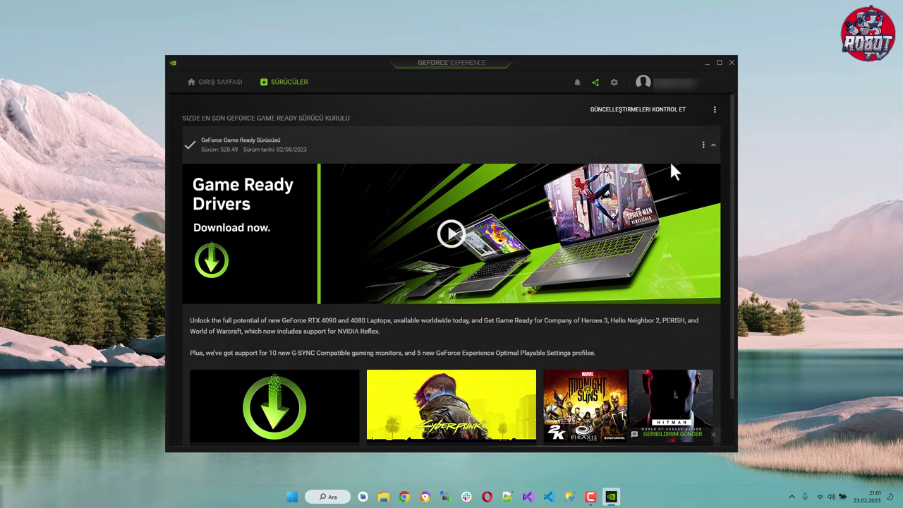
{"action": "left_click", "coordinate": [614, 117]}
{"action": "left_click", "coordinate": [599, 113]}
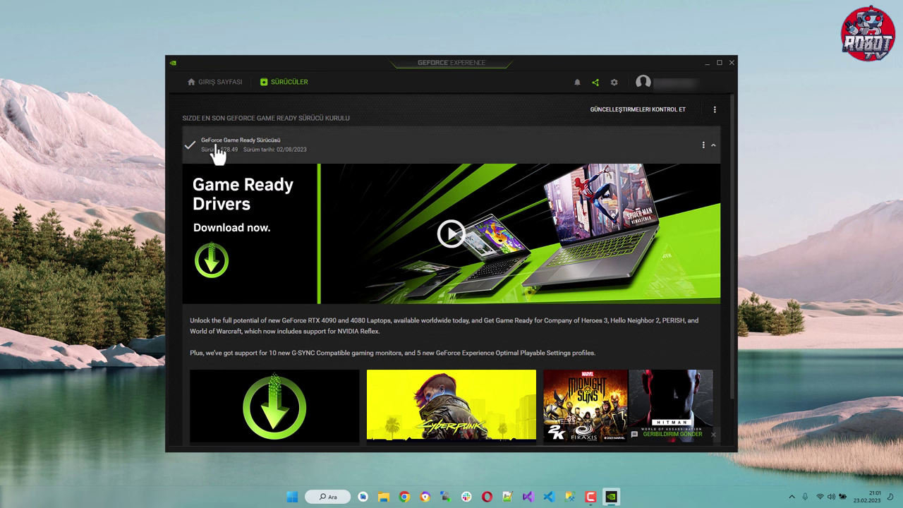
Show the reinstall option for the GeForce Game Ready driver, dismiss it without reinstalling, and close GeForce Experience.
{"action": "left_click", "coordinate": [704, 145]}
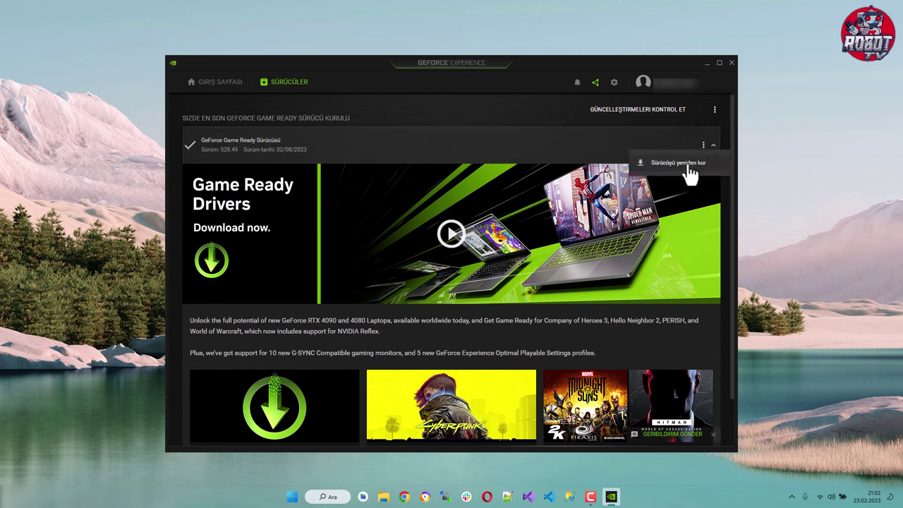
{"action": "left_click", "coordinate": [664, 151]}
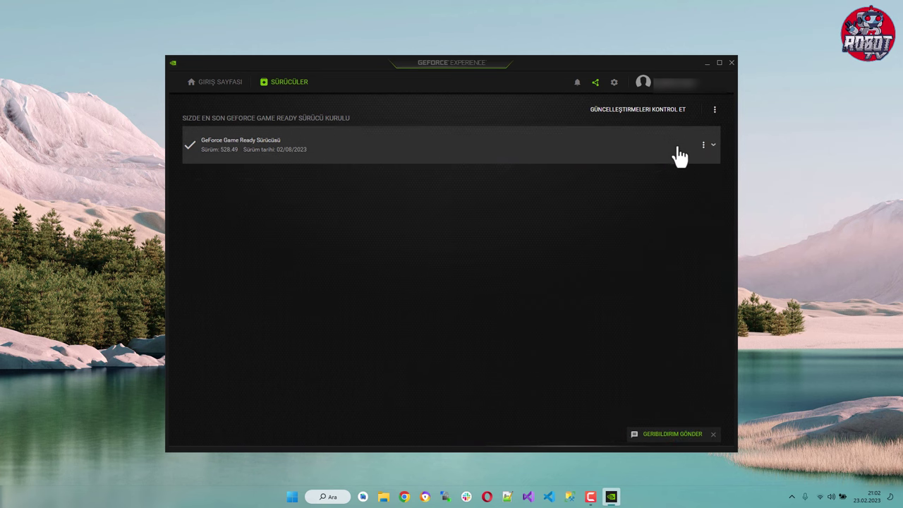
{"action": "left_click", "coordinate": [732, 63]}
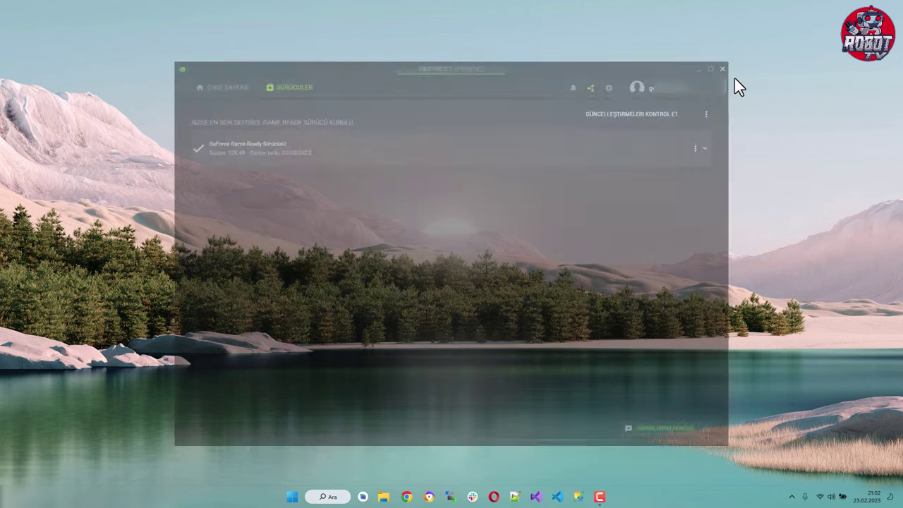